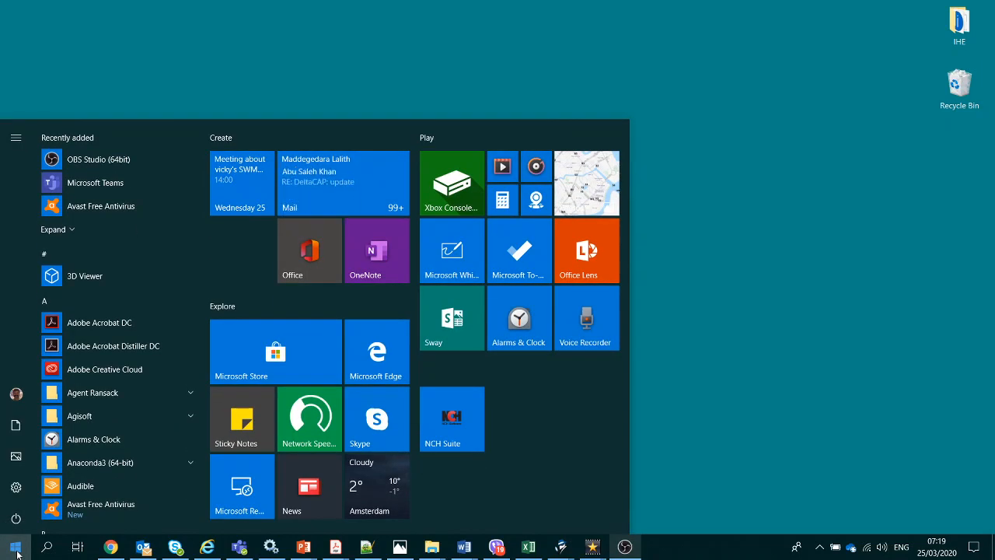
Step: Search the installed programs for EPANET and launch EPANET 2
type("epn")
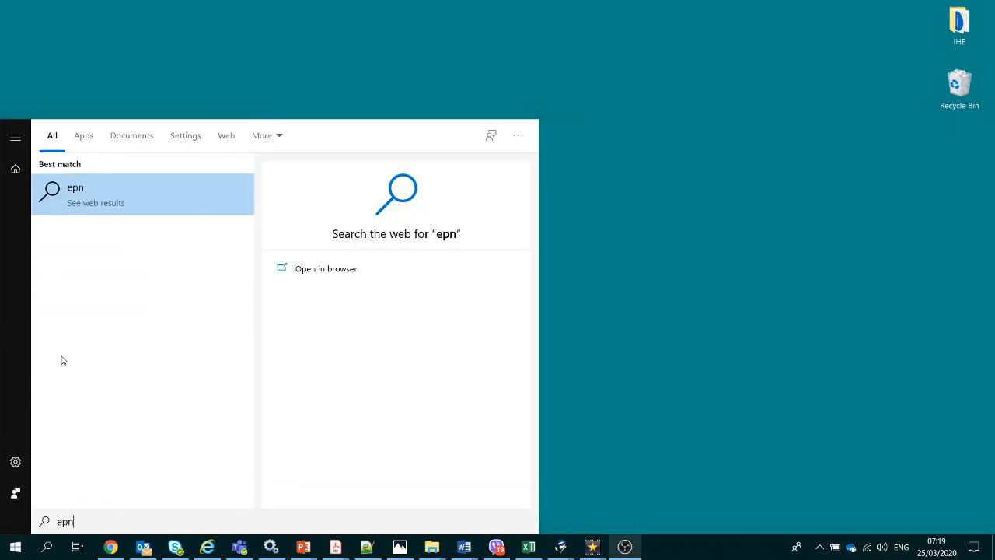
key("BackSpace")
left_click(97, 202)
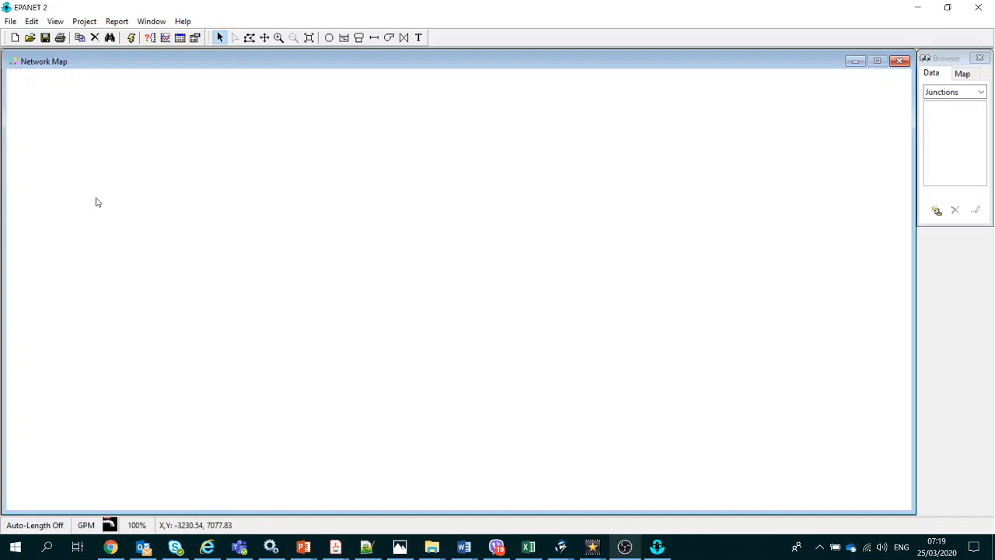
Step: Open the example project Net1.net from the Documents folder, under EPANET Projects and its Examples subfolder
left_click(13, 23)
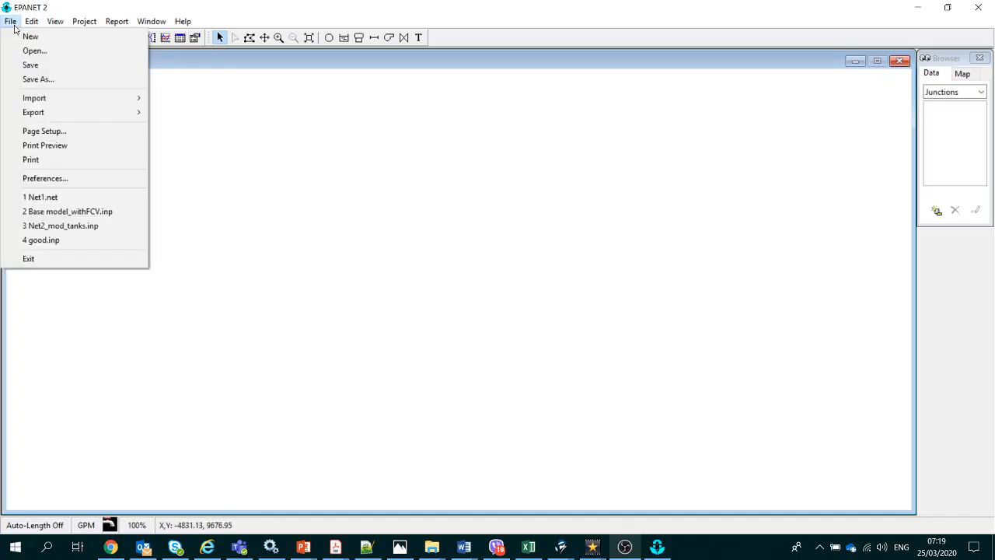
left_click(41, 55)
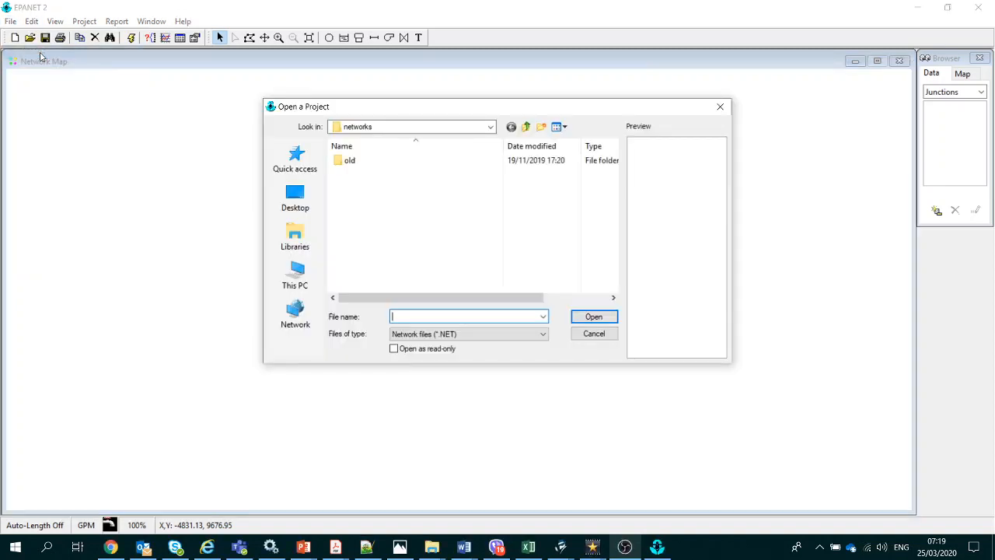
left_click(303, 245)
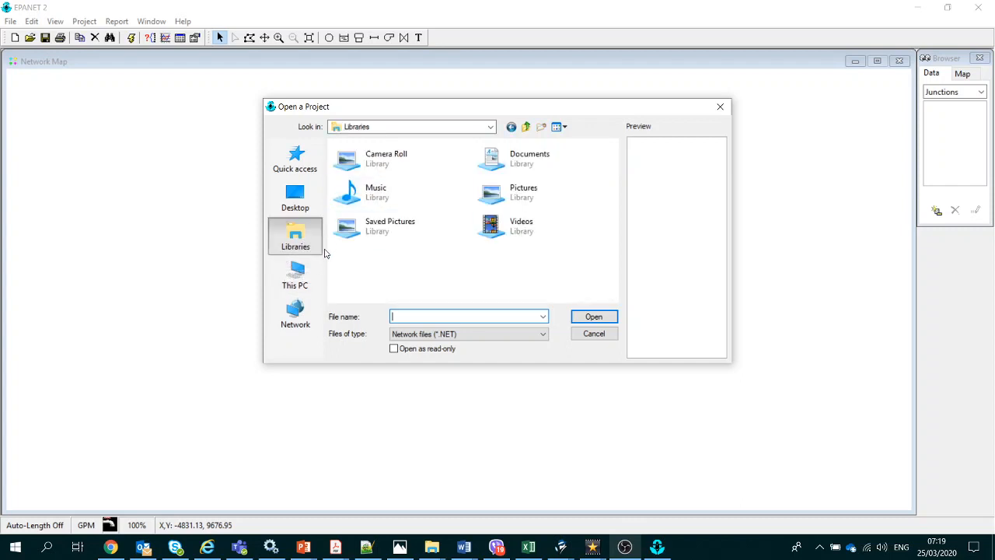
left_click(302, 290)
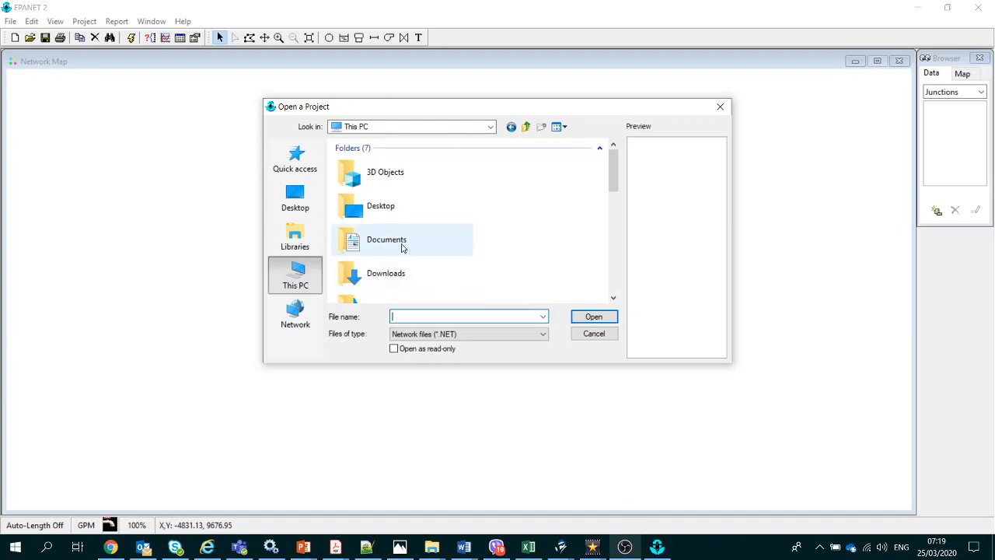
left_click(302, 285)
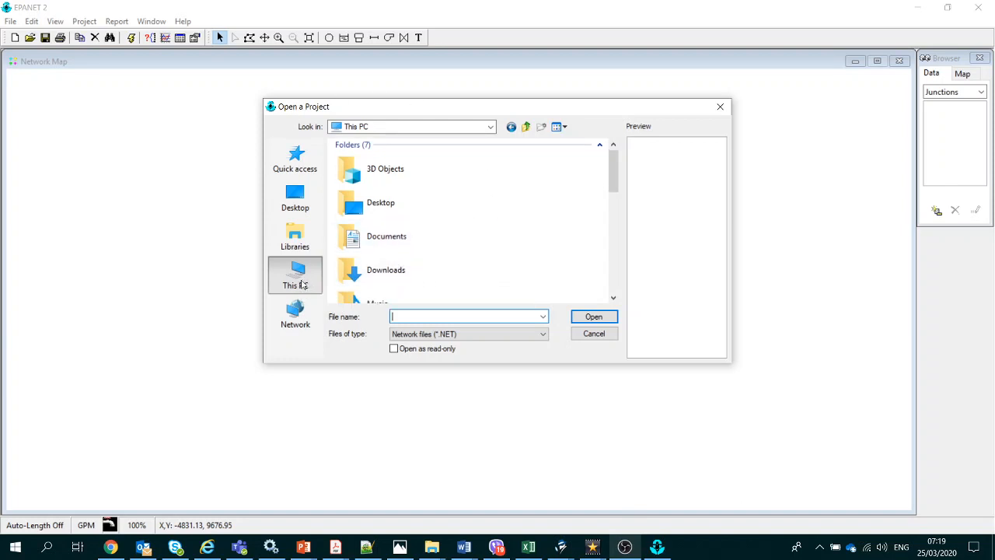
double_click(389, 243)
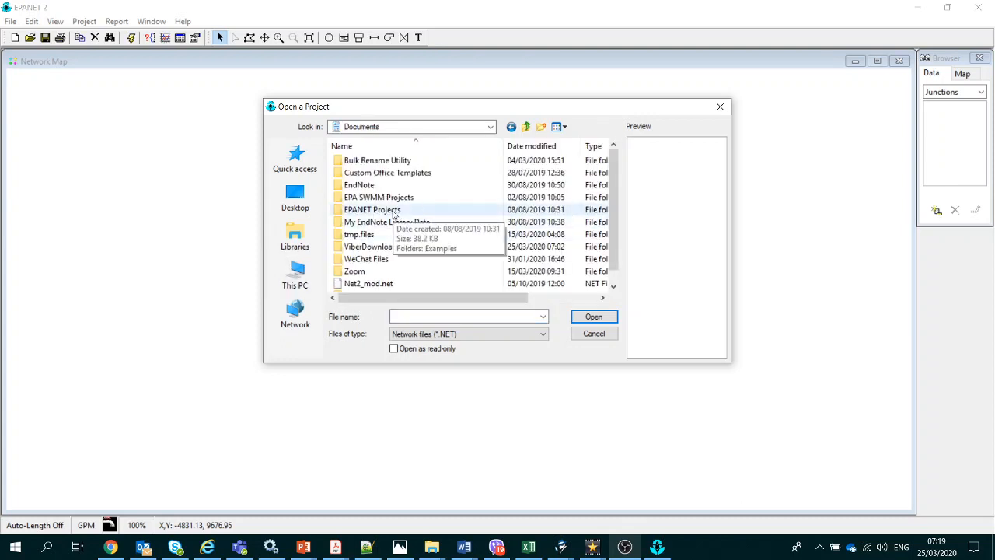
double_click(373, 210)
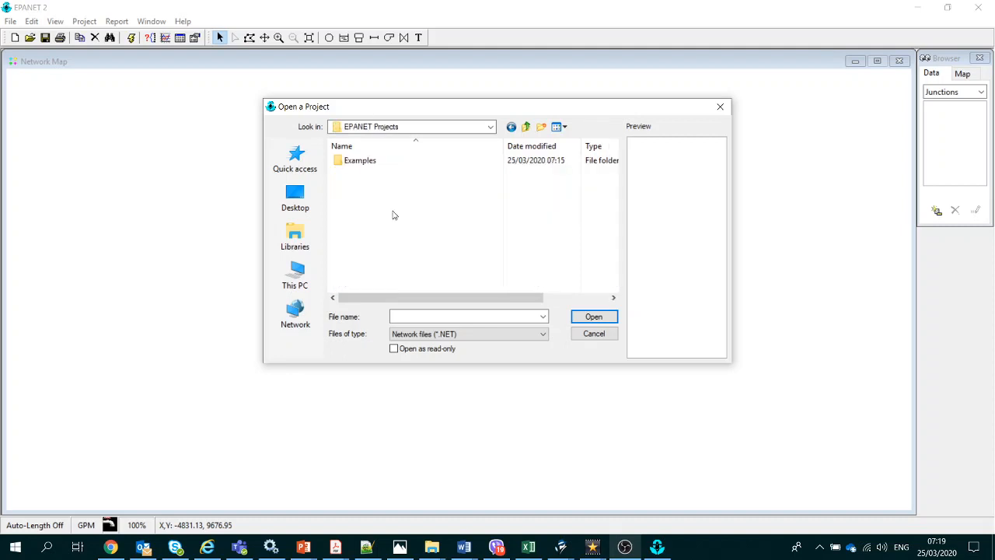
double_click(362, 163)
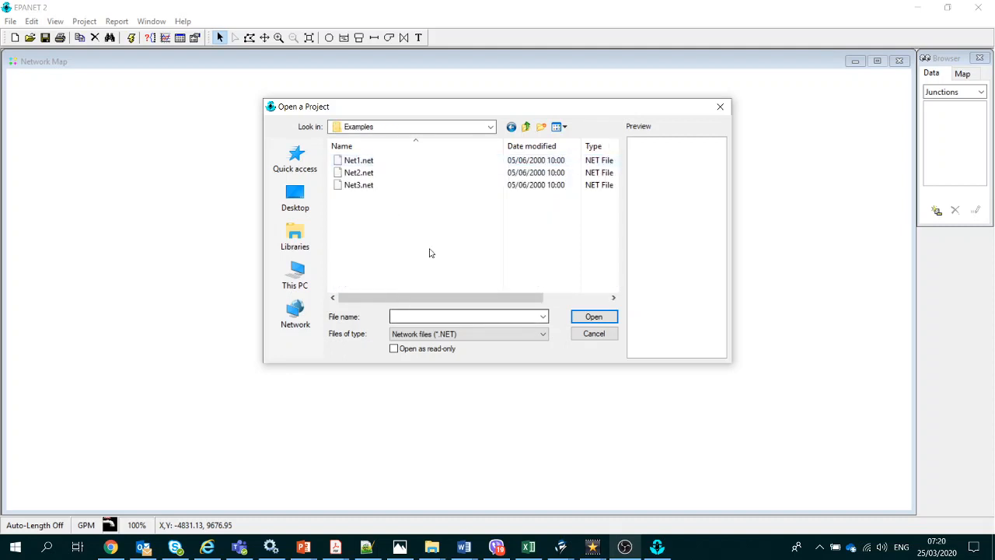
left_click(362, 162)
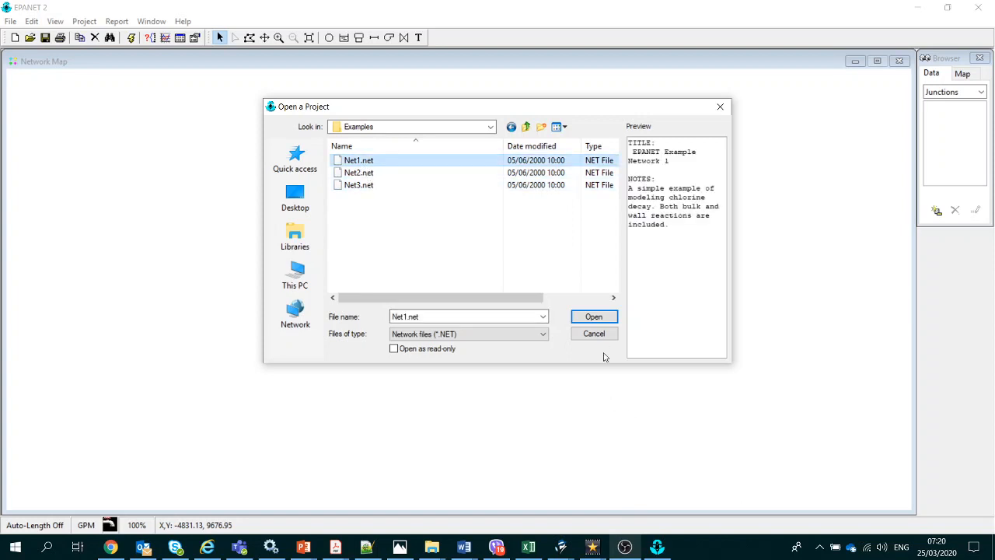
left_click(593, 317)
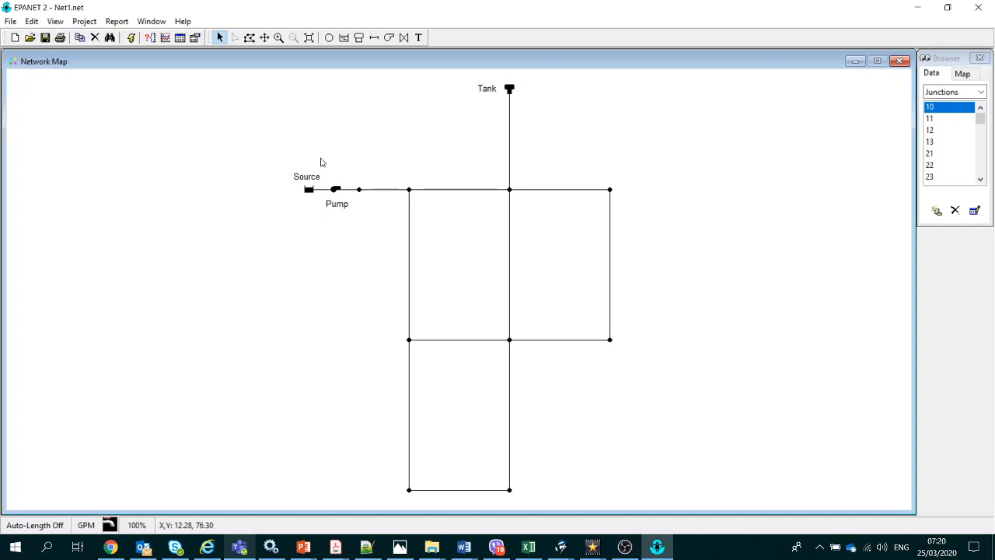
Step: Run the simulation of the Net1 network and dismiss the run status message
left_click(132, 38)
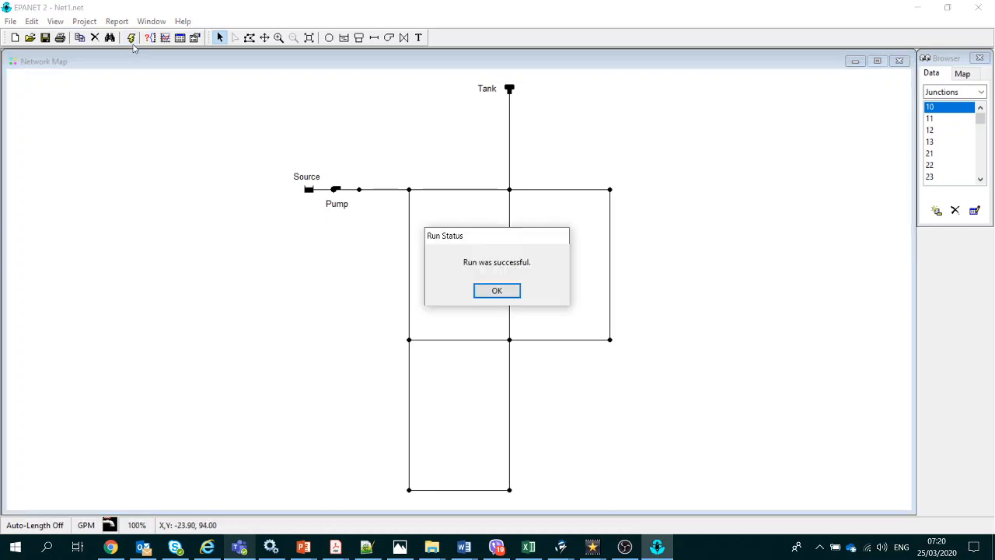
left_click(505, 291)
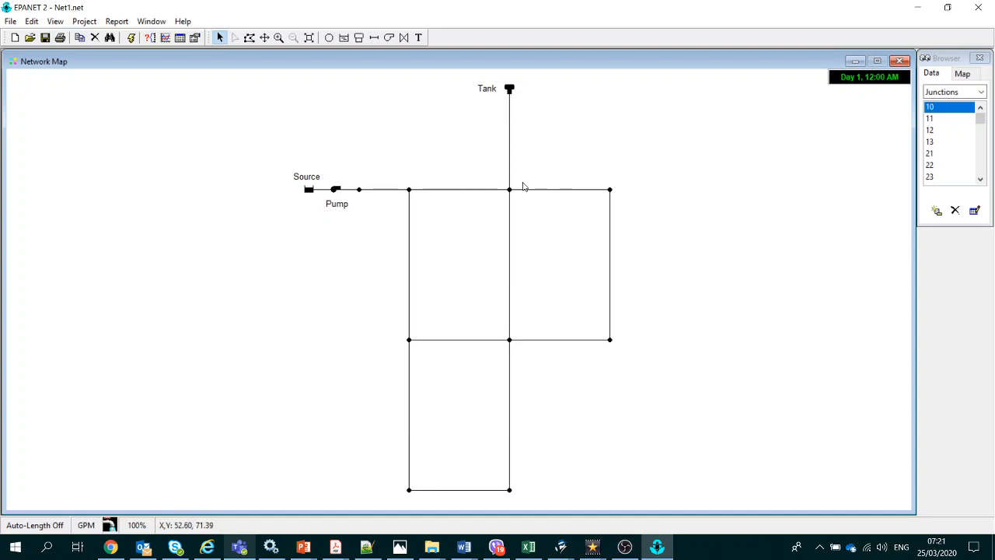
Step: Inspect the source reservoir's properties, checking its total head and head pattern, and close them
left_click(308, 190)
double_click(308, 191)
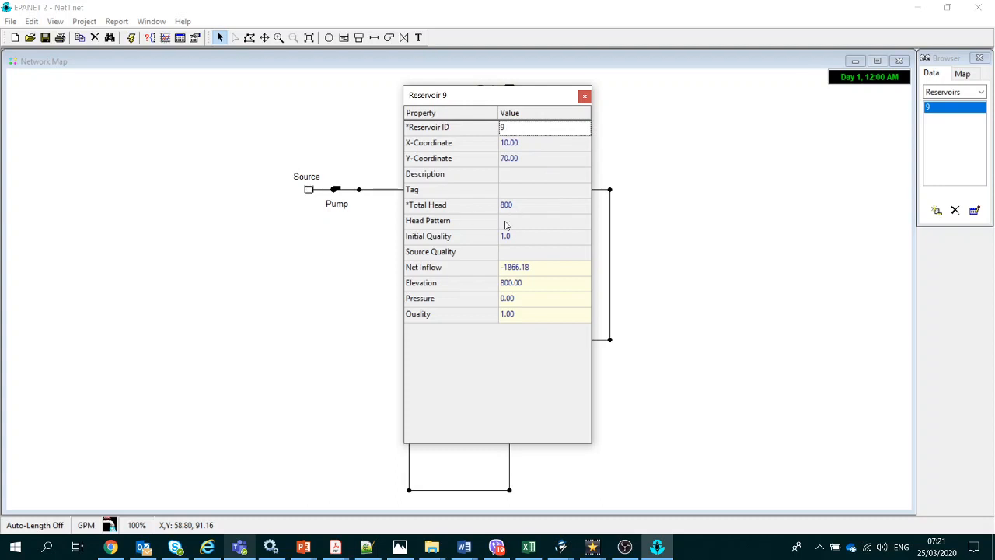
left_click(307, 198)
left_click(526, 204)
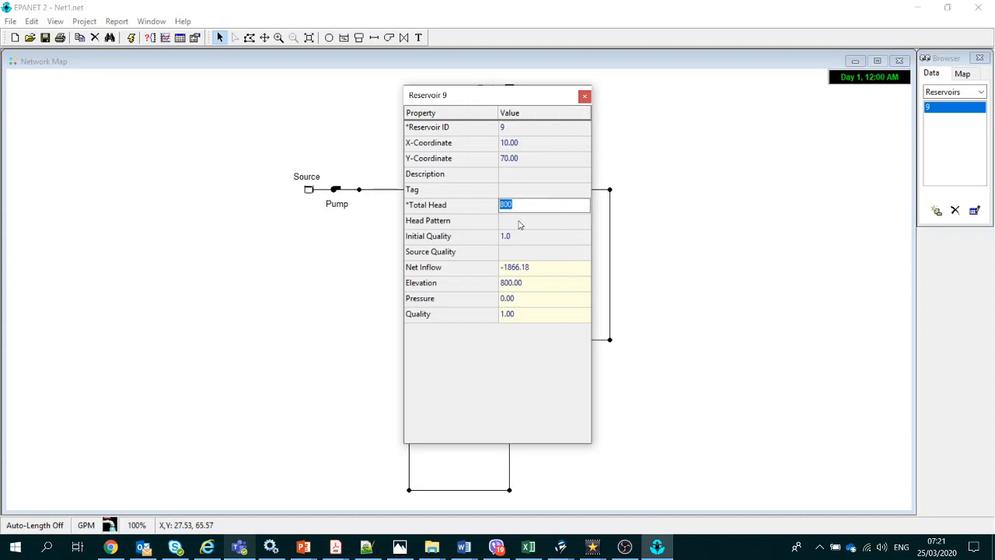
left_click(521, 221)
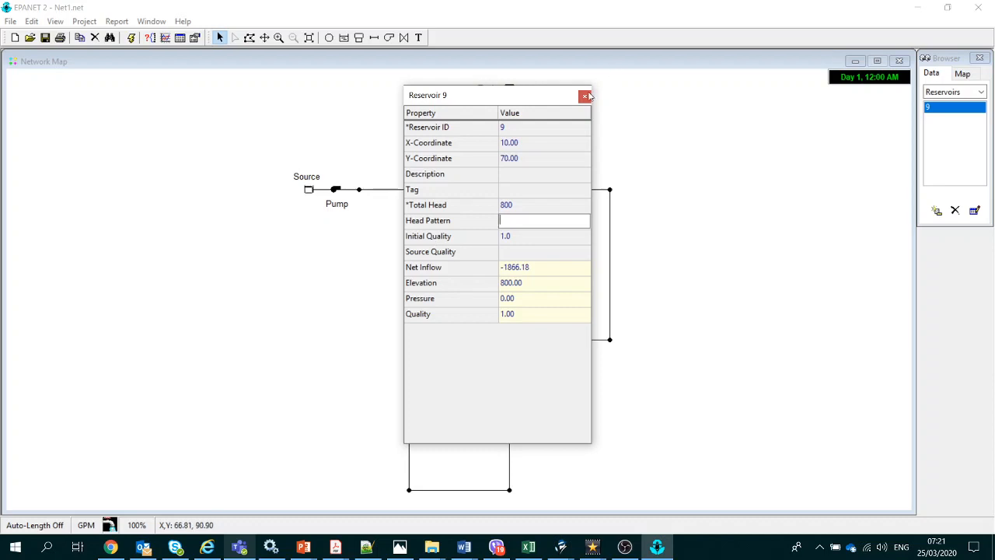
left_click(584, 96)
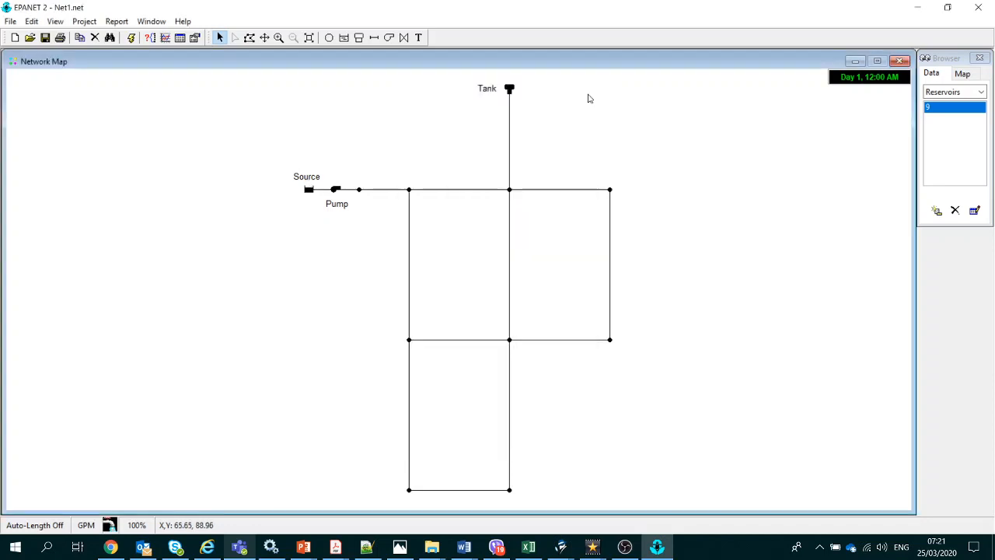
Step: Inspect the diameter and roughness of pipe 11, between nodes 11 and 12, and close its properties
double_click(458, 194)
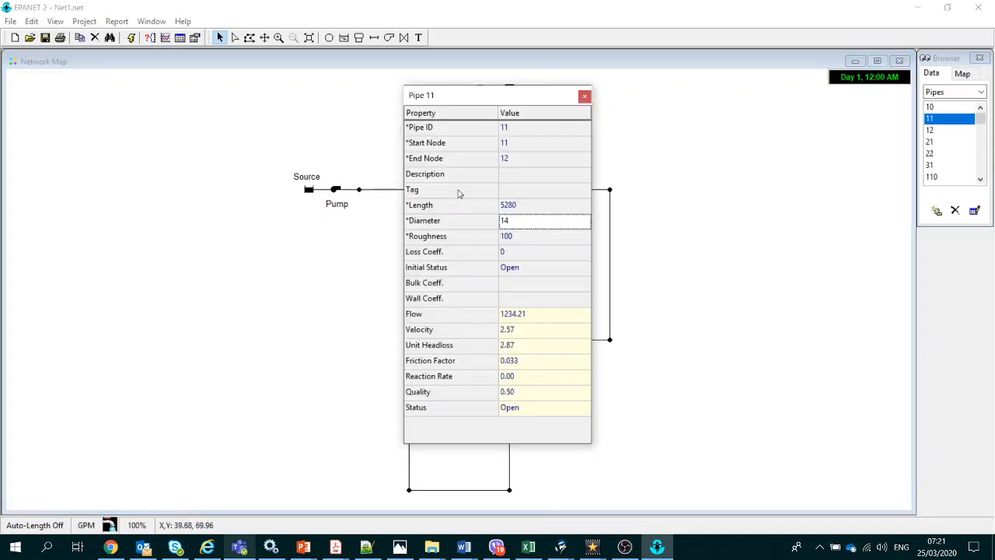
left_click(519, 221)
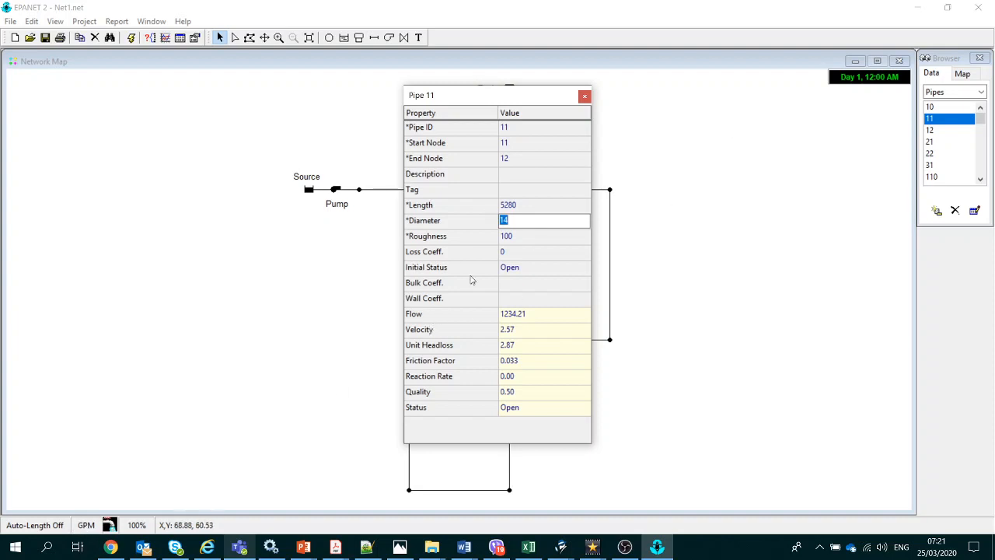
left_click(530, 239)
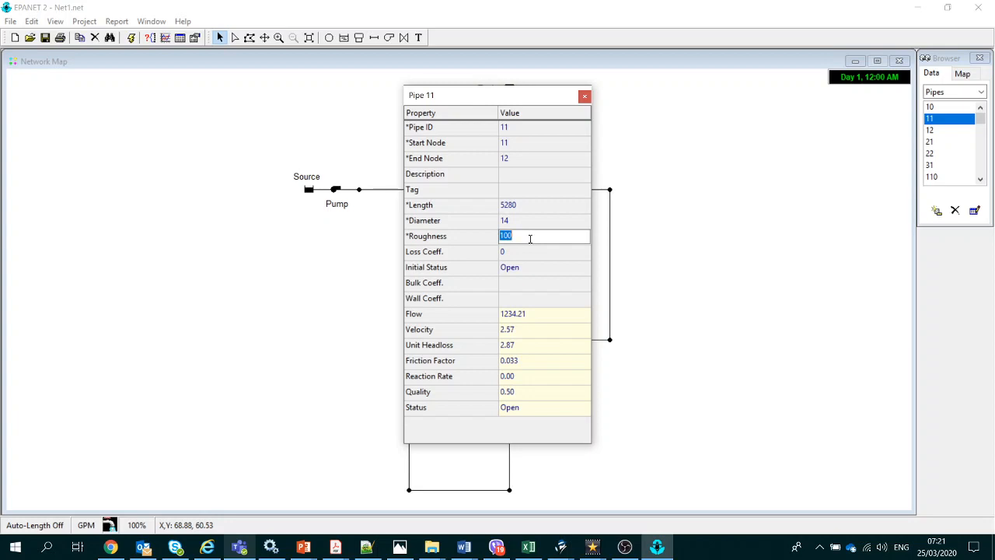
left_click(583, 97)
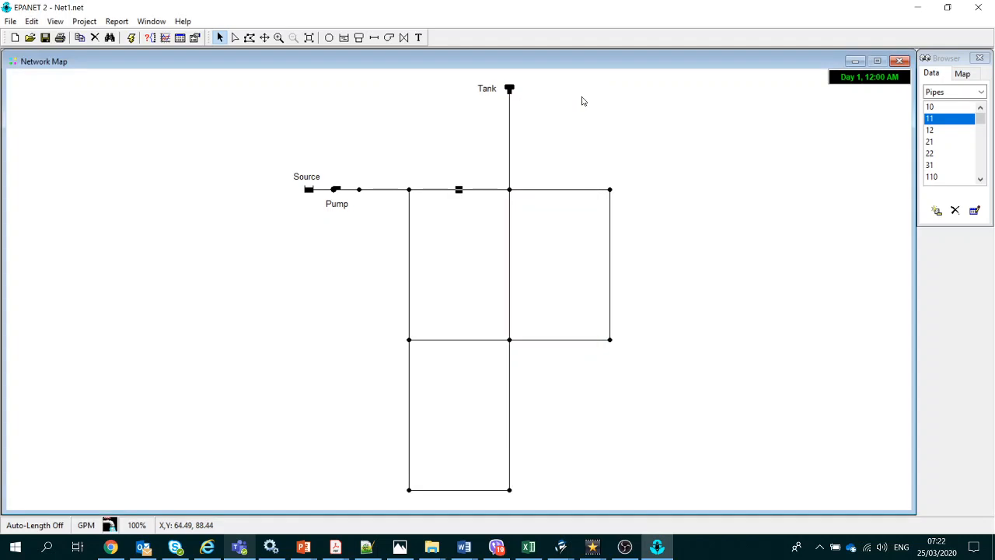
Step: Inspect the base demand of junction 13 at the network's upper-right corner and close its properties
double_click(610, 191)
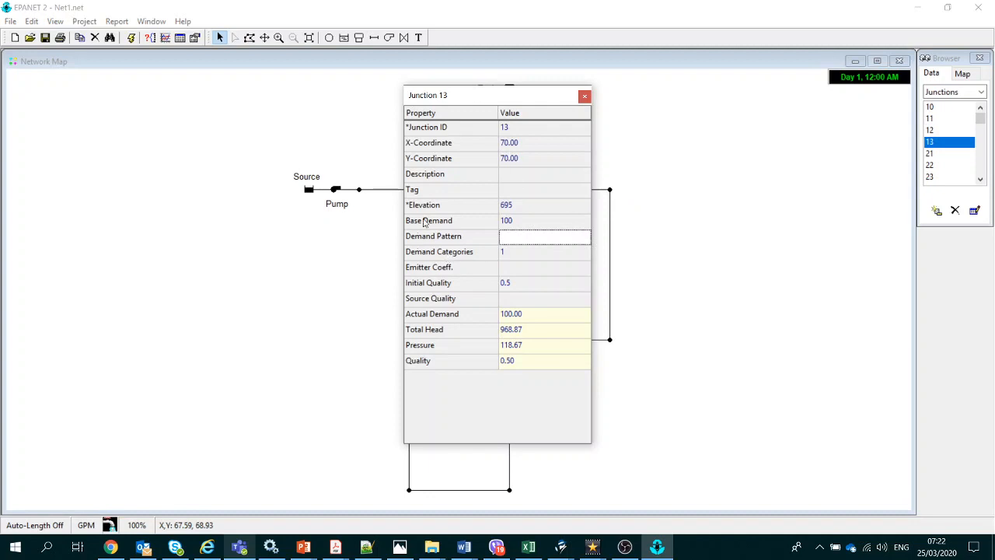
left_click(512, 221)
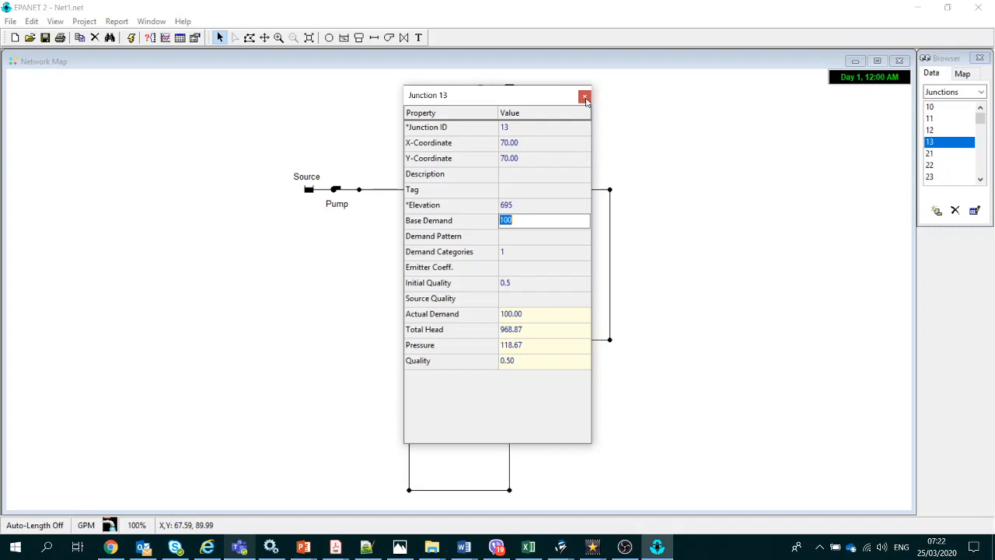
left_click(585, 98)
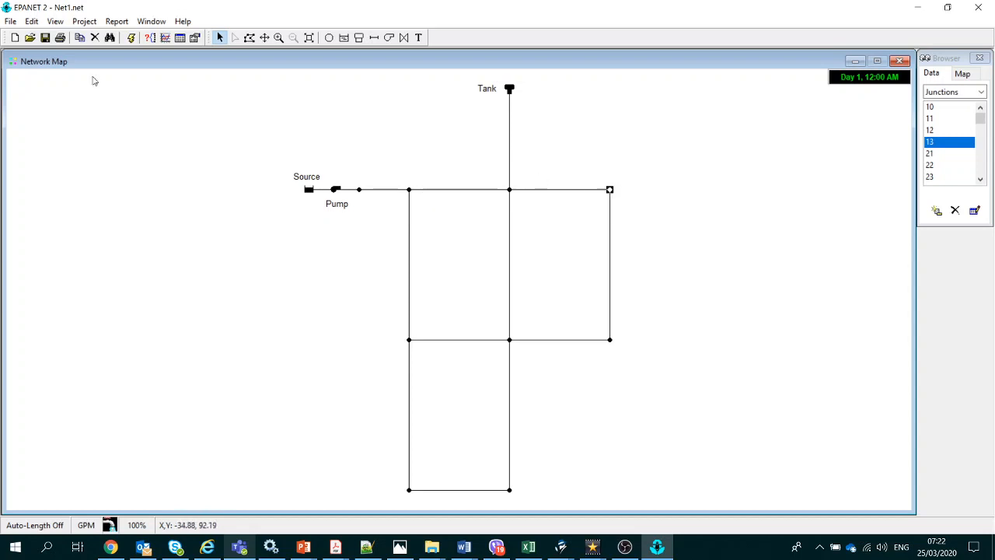
Step: Plot the pressure time series for node 13, examine the graph and close it
left_click(165, 40)
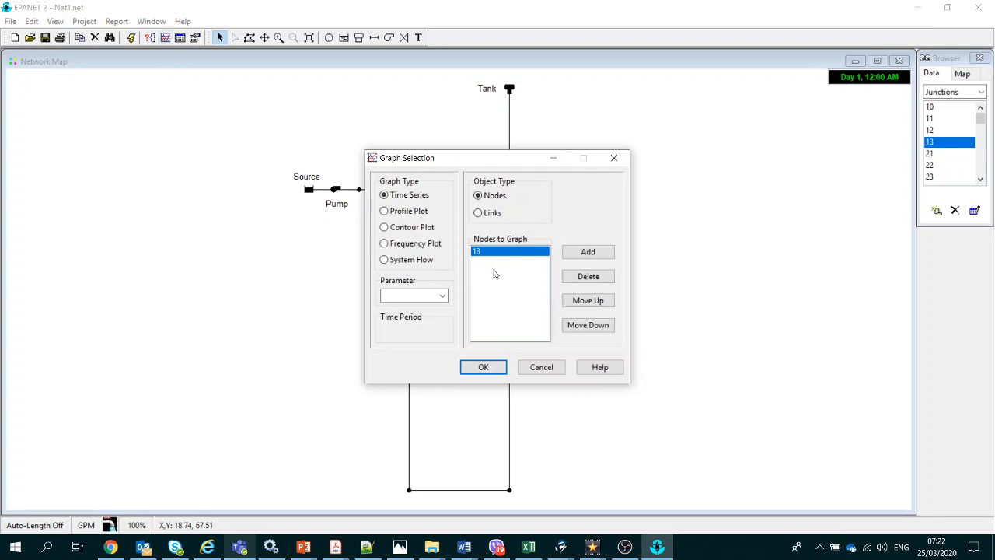
left_click(442, 298)
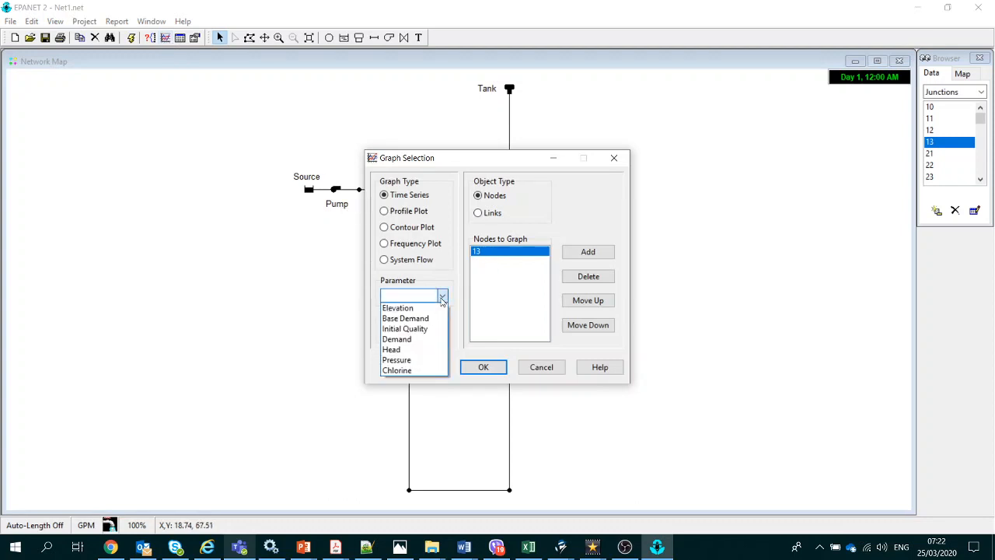
left_click(418, 360)
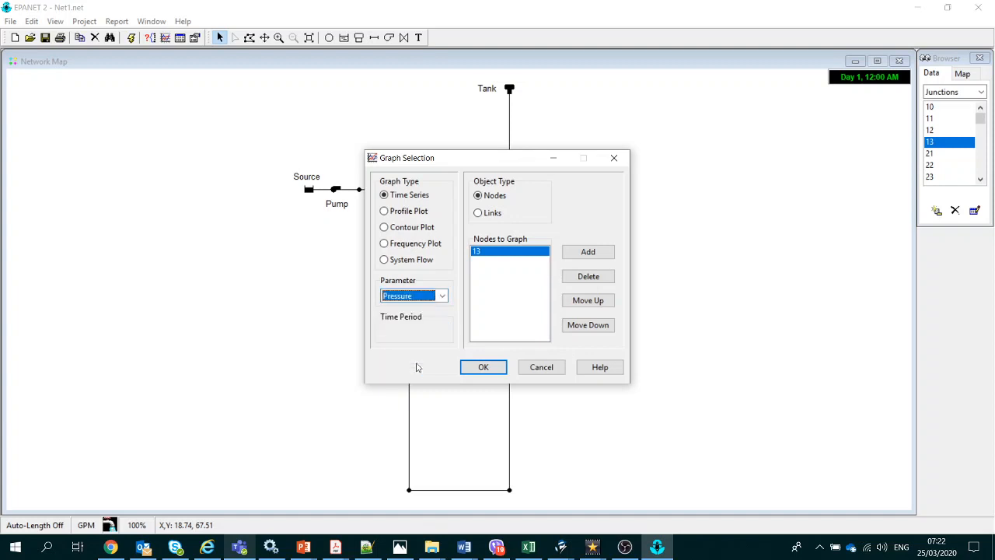
left_click(478, 367)
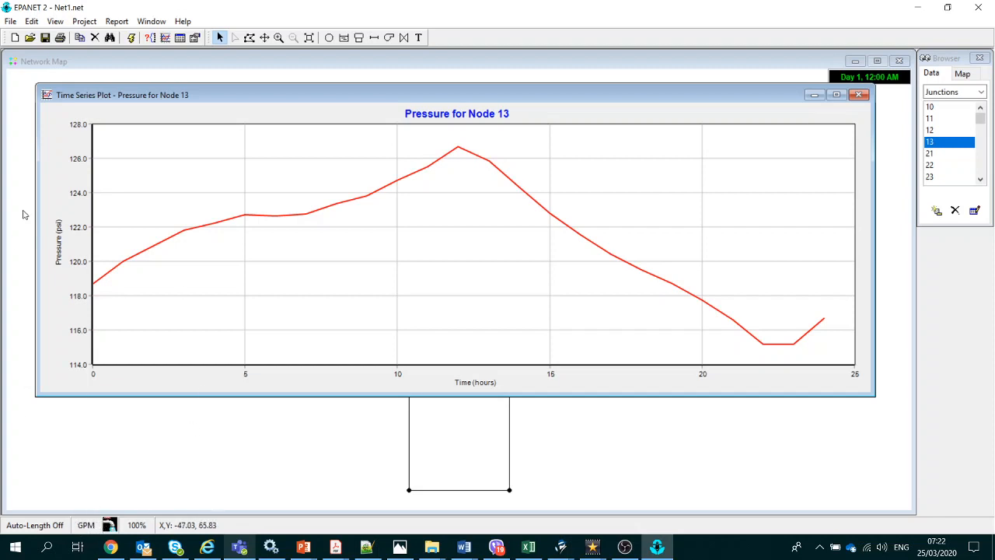
left_click(859, 95)
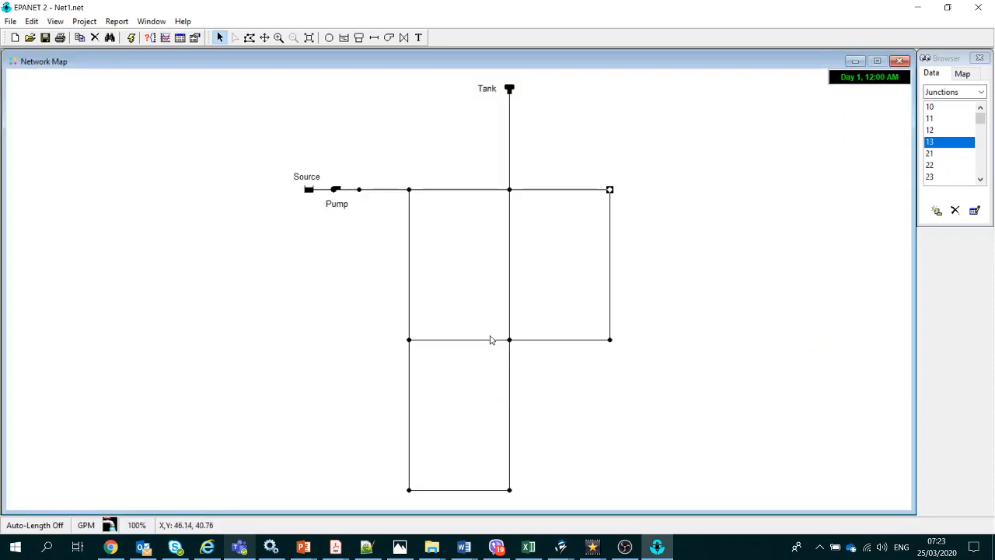
Step: Set up a time series graph of Demand starting with node 23, keeping the network map accessible for choosing more nodes
left_click(609, 341)
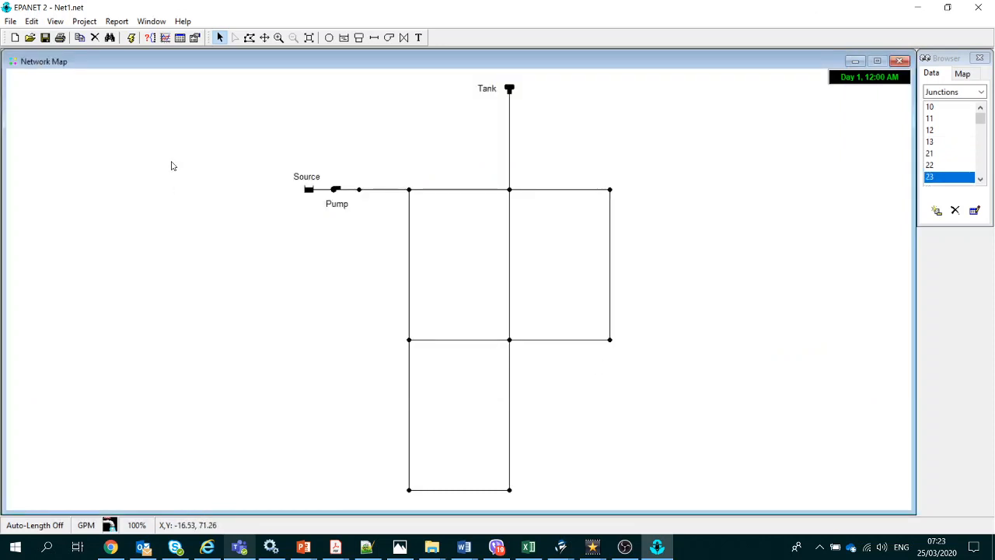
left_click(165, 39)
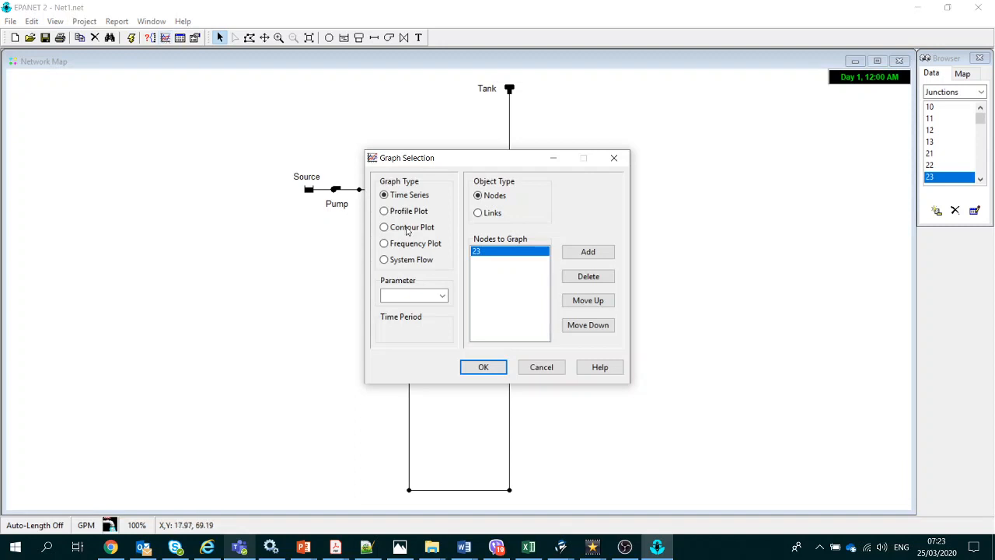
left_click(441, 296)
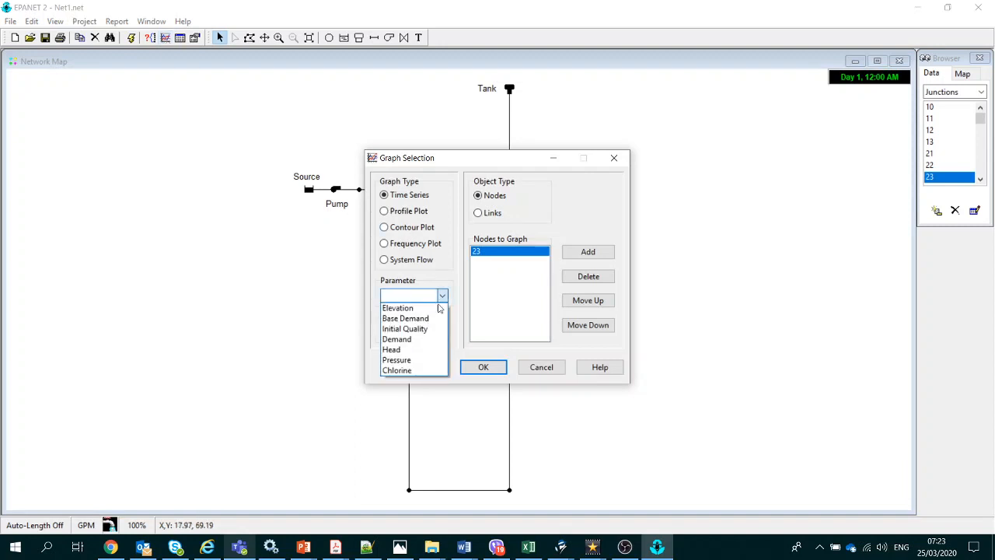
left_click(415, 339)
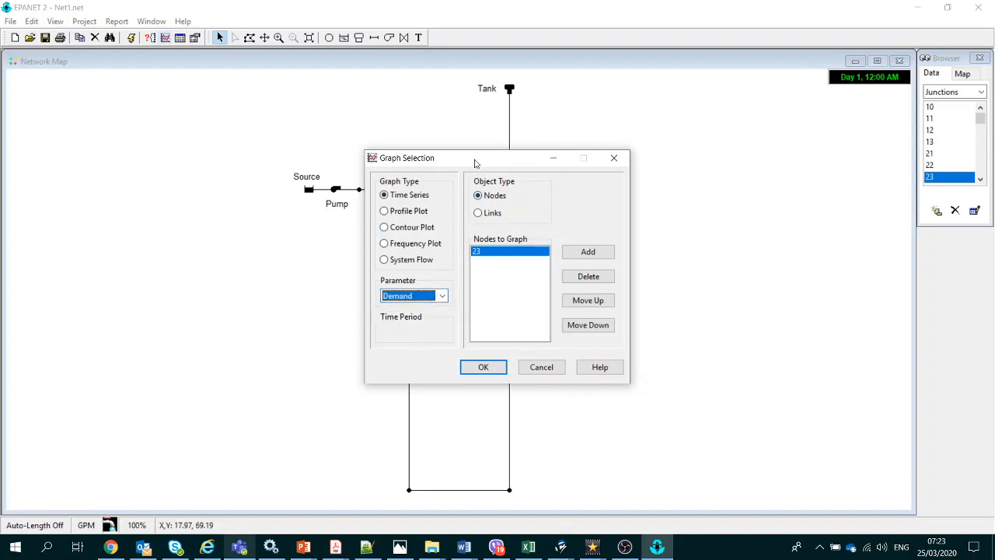
left_click_drag(476, 163, 177, 109)
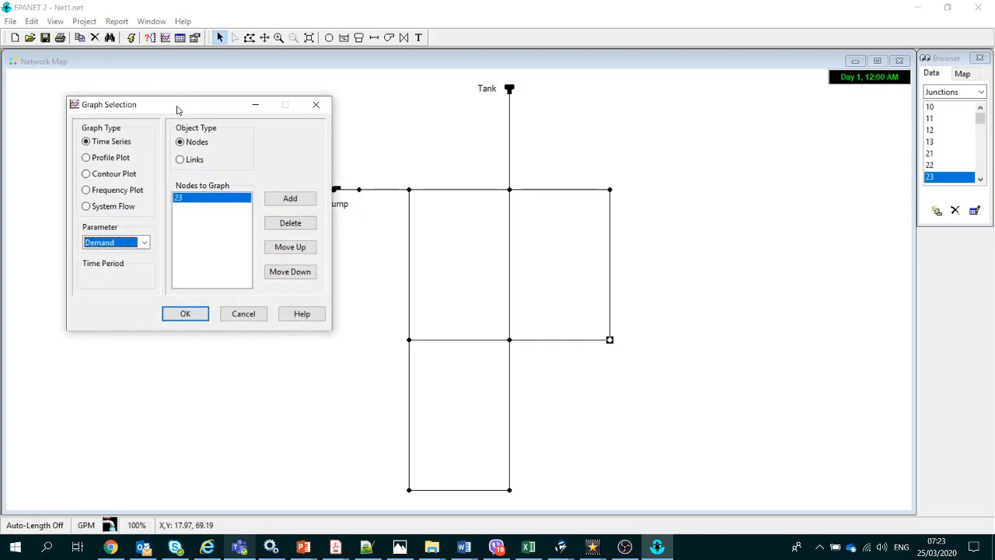
Step: Add nodes 13, 22 and 32 to the nodes of the demand graph
left_click(610, 191)
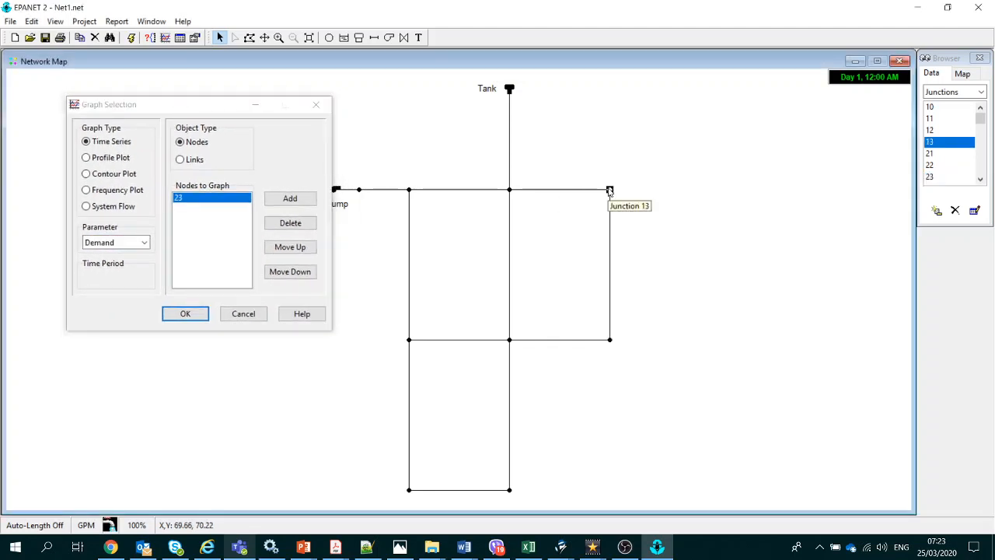
left_click(289, 204)
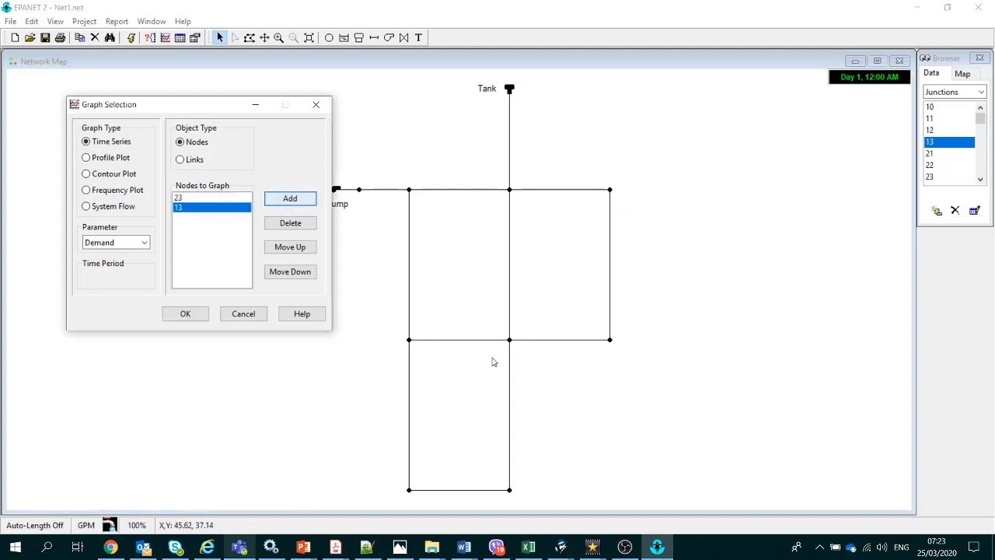
left_click(510, 341)
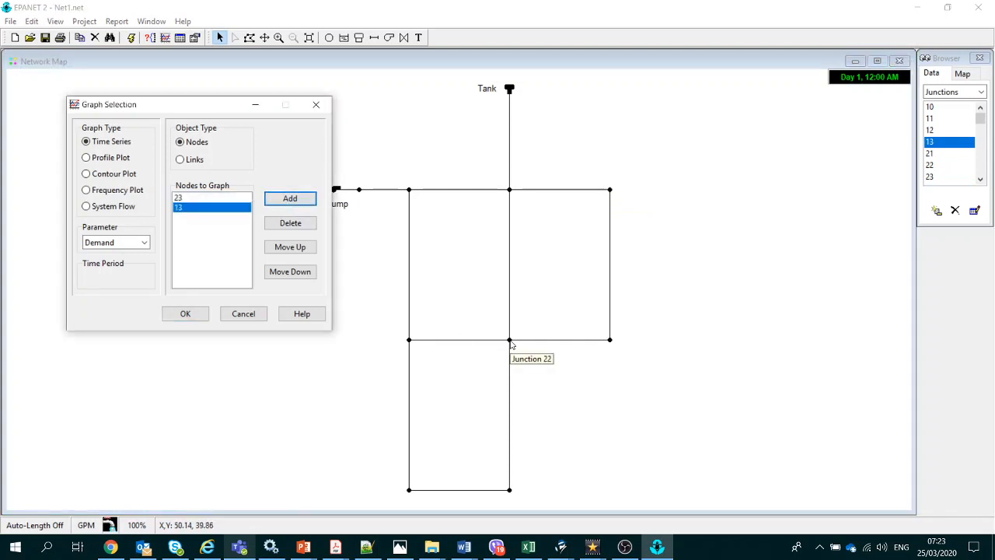
double_click(289, 199)
left_click(509, 493)
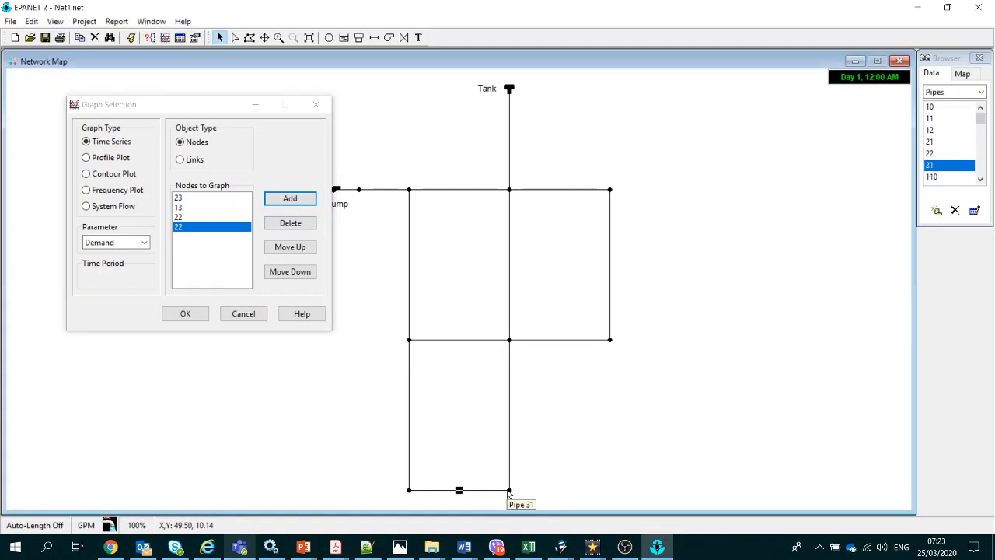
left_click(509, 489)
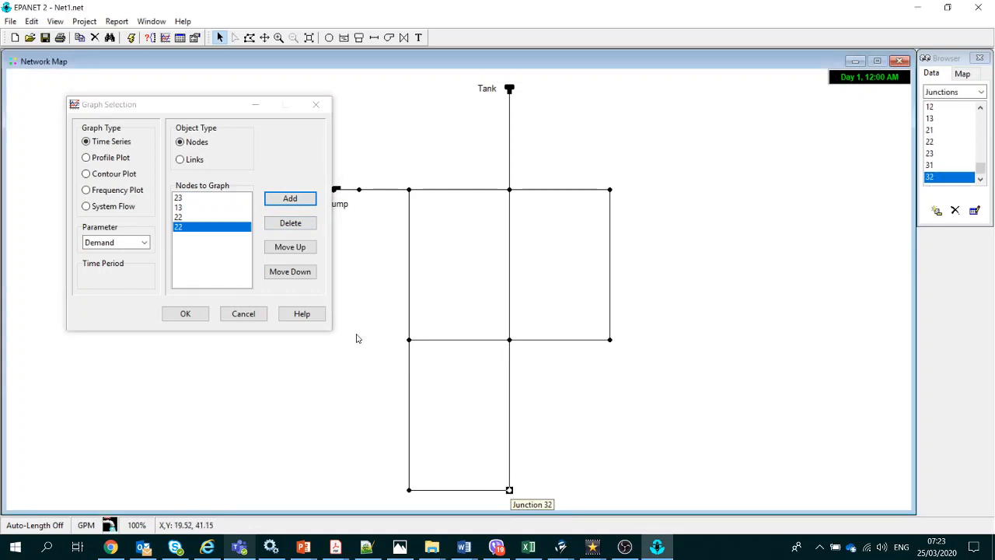
left_click(306, 202)
left_click(306, 201)
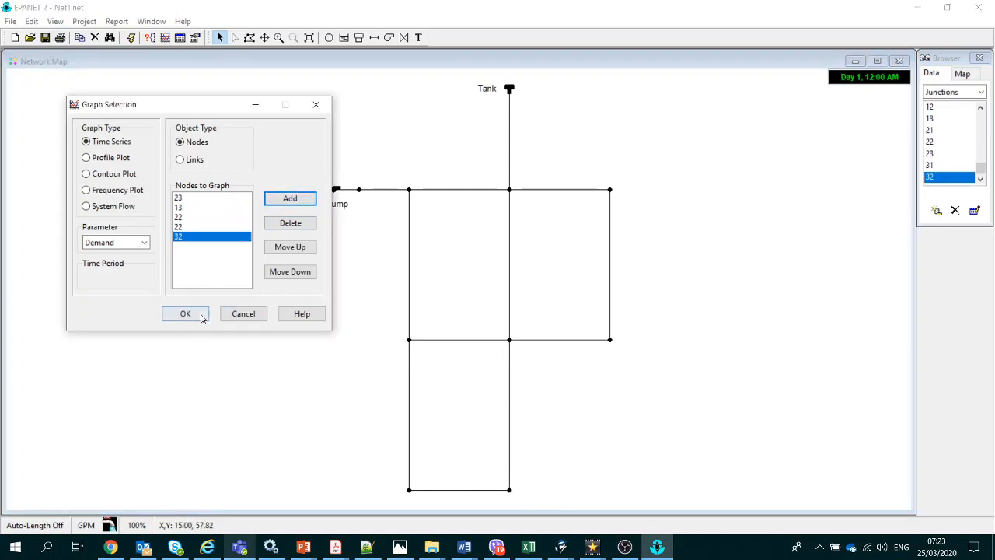
Step: Plot the demand time series for the selected nodes, then shrink the graph window and move it down to uncover the upper network
left_click(200, 316)
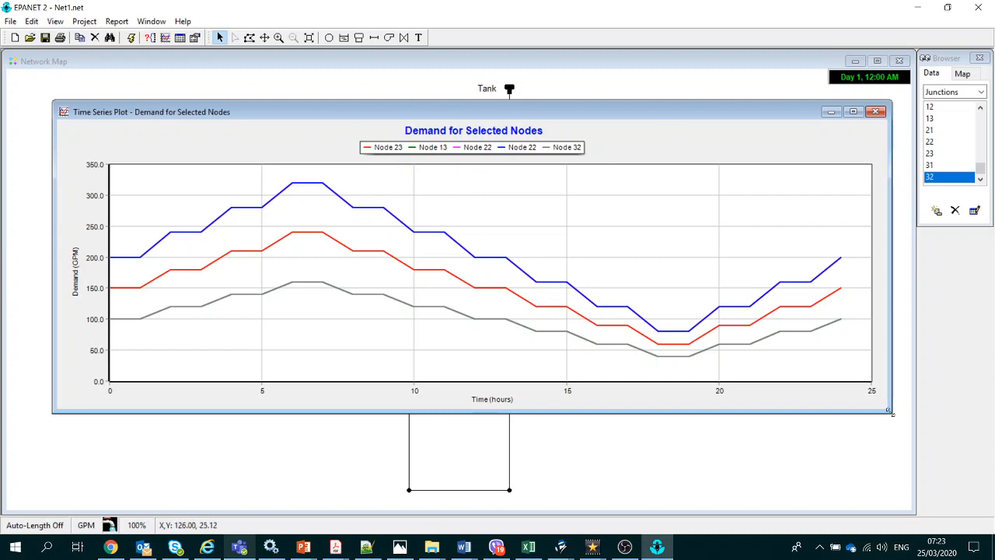
left_click_drag(891, 413, 824, 284)
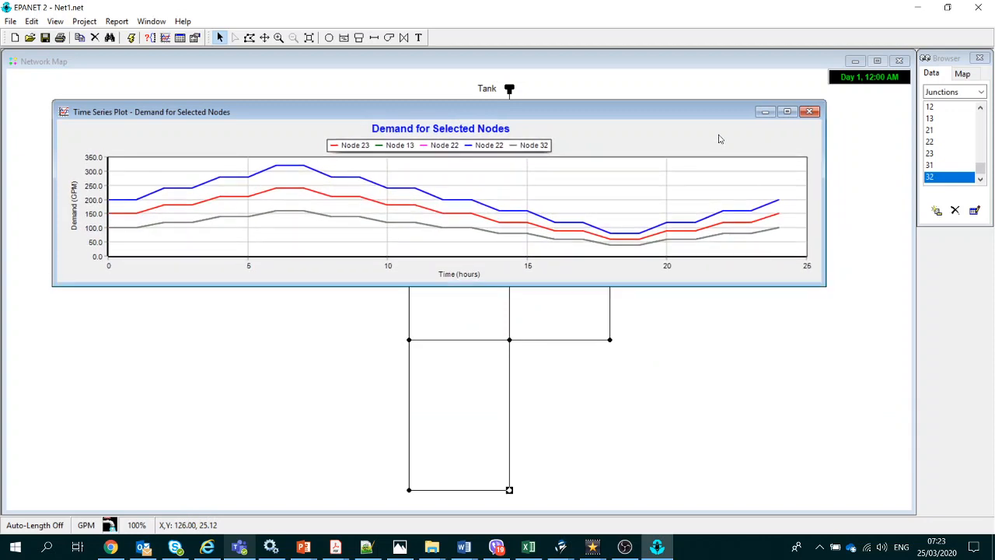
left_click_drag(708, 117, 719, 402)
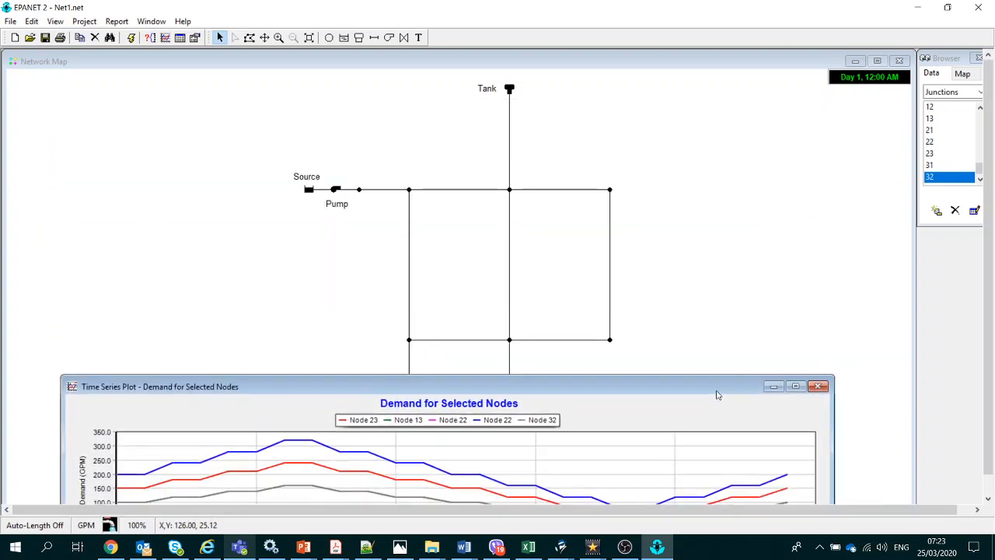
Step: Set up a second time series graph, of Pressure, starting with node 32 and with the network map uncovered
left_click(165, 37)
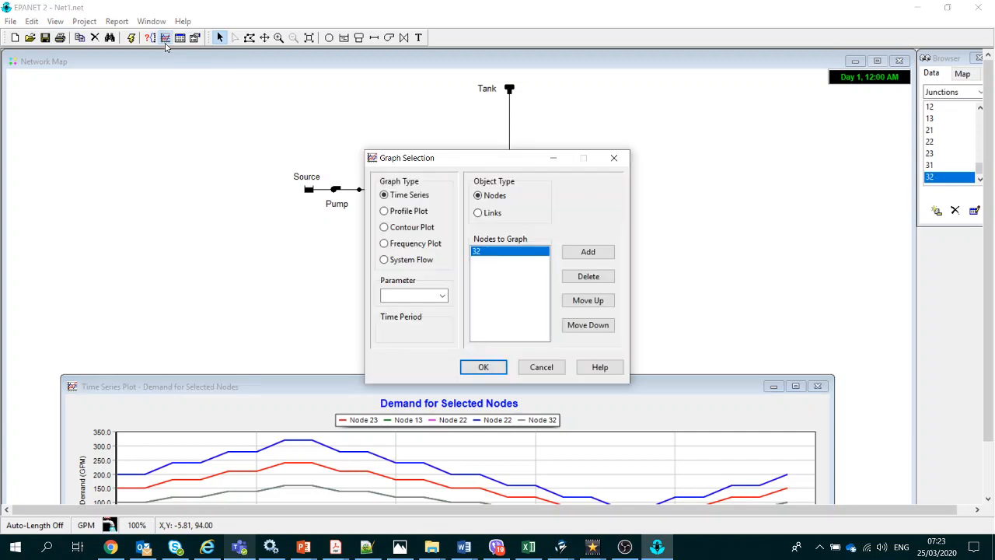
left_click(442, 297)
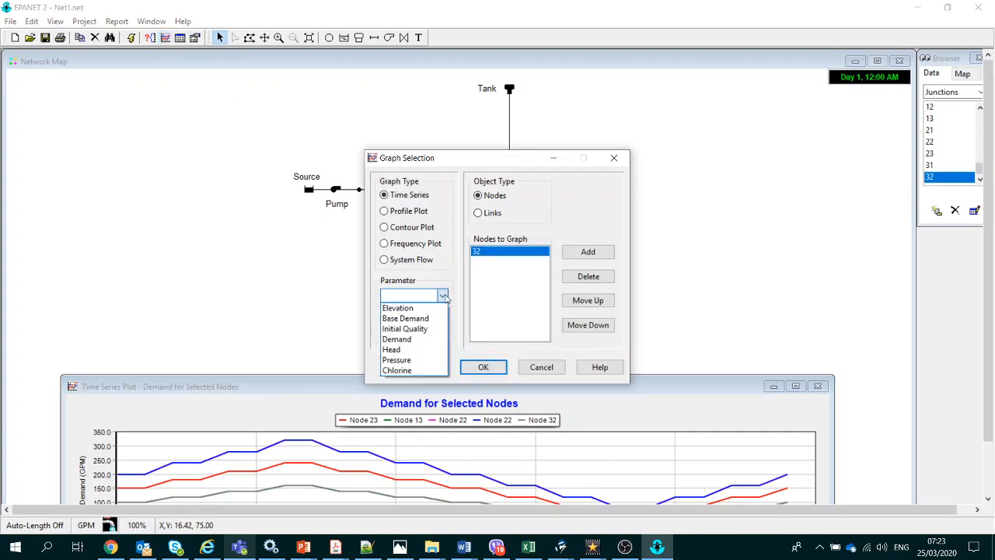
left_click(416, 360)
left_click_drag(531, 160, 198, 133)
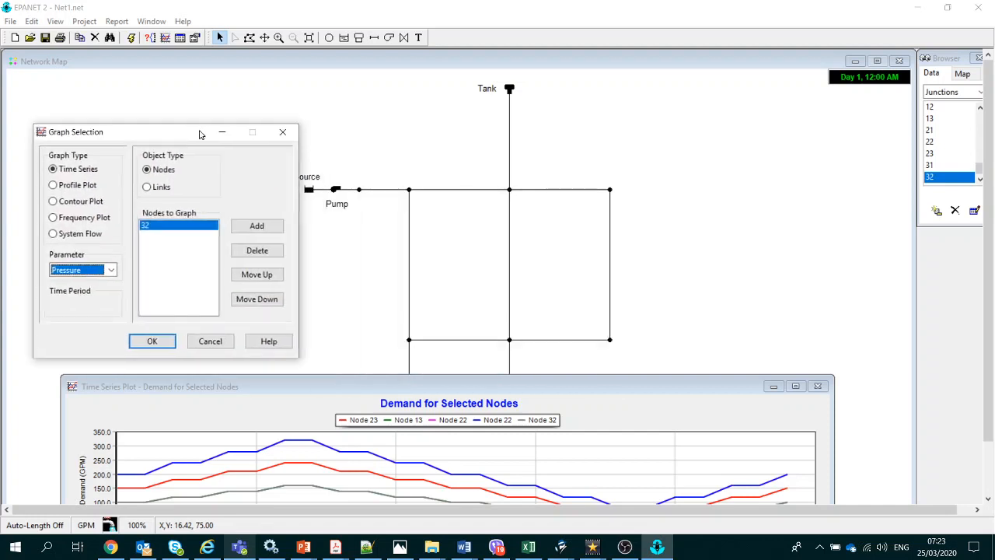
Step: Add nodes 13 and 23 to the pressure graph, plot it, compare the curves and close the plot
left_click(611, 190)
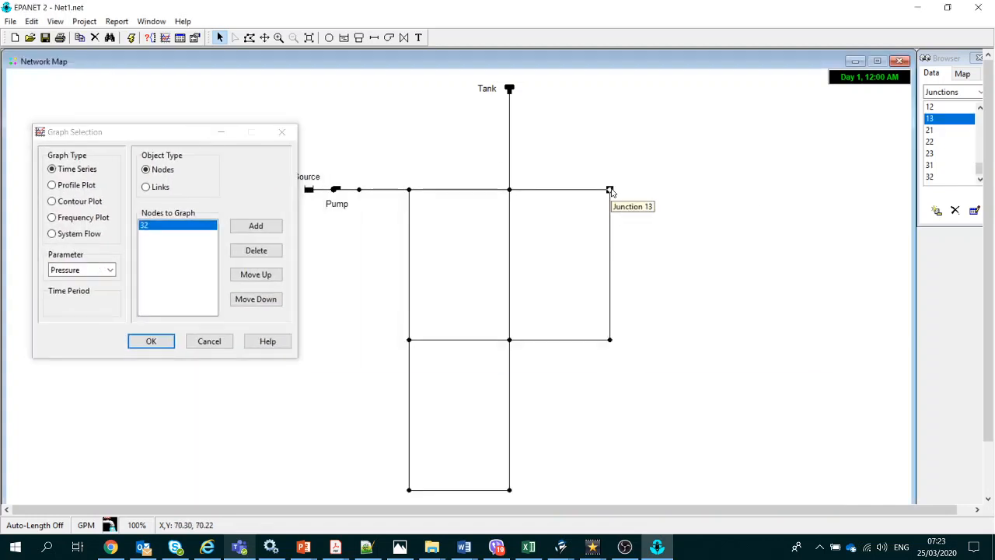
left_click(256, 227)
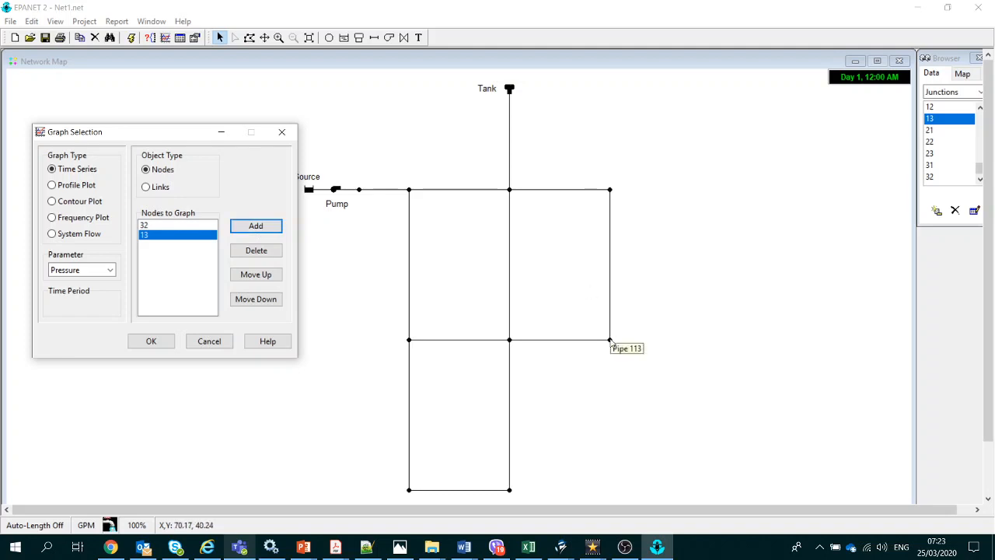
left_click(611, 339)
left_click(256, 226)
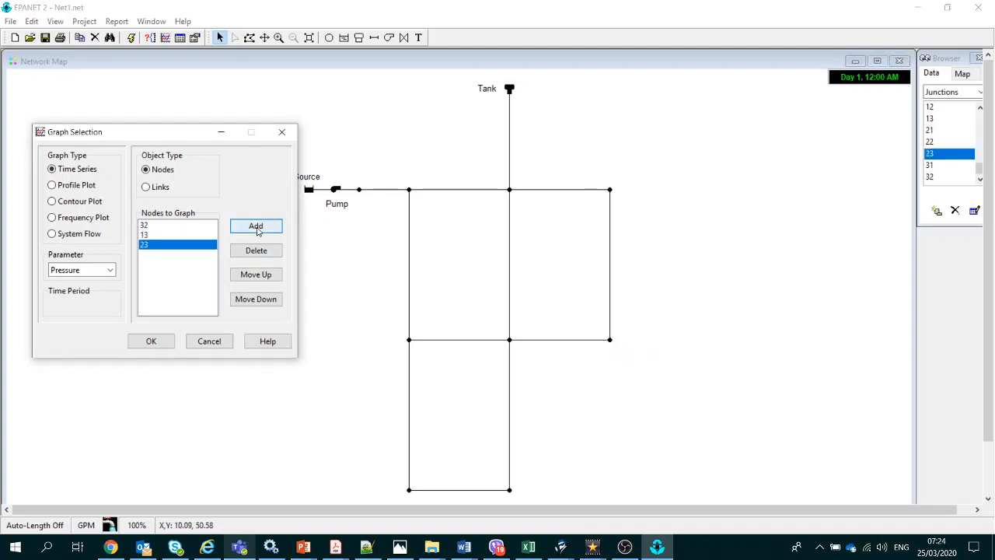
left_click(169, 342)
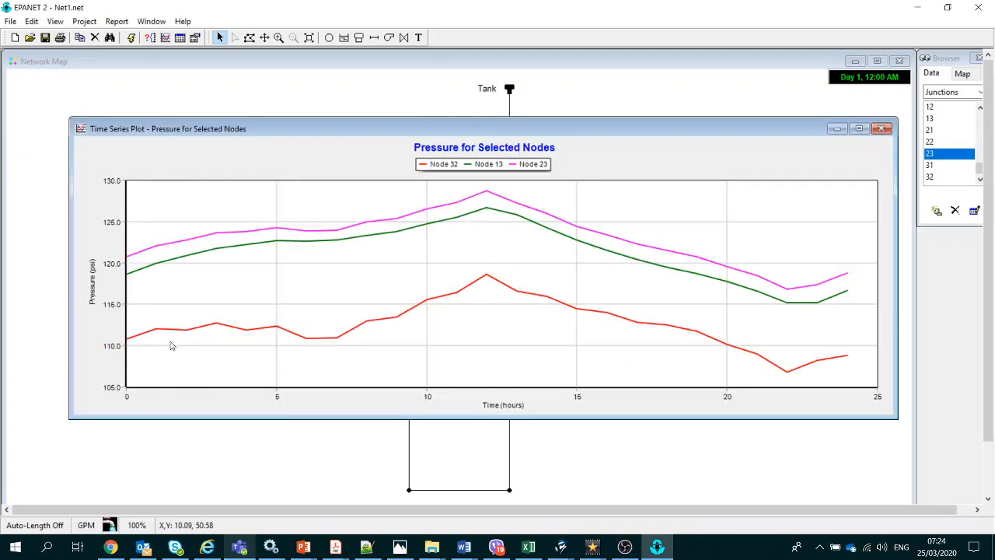
left_click(881, 128)
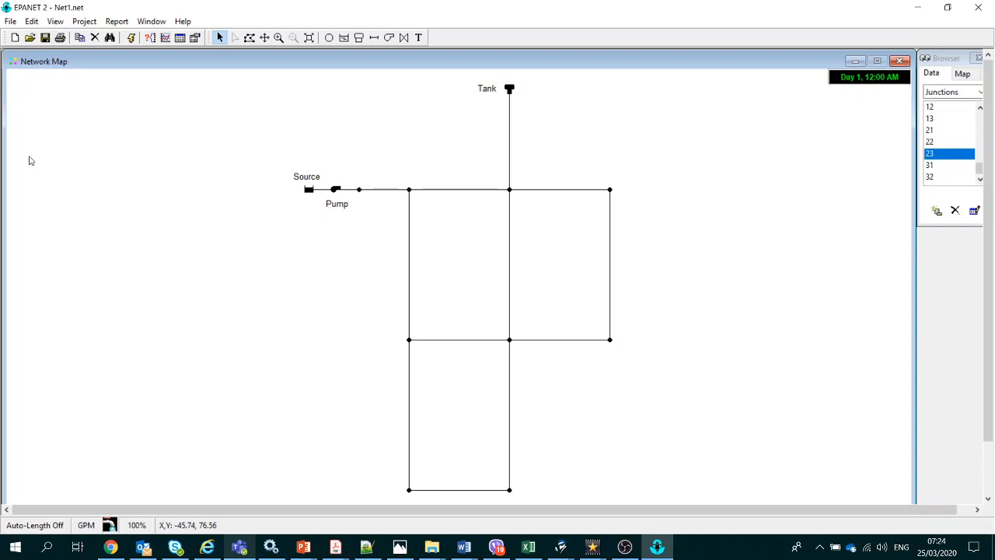
Step: Open the simulation's Status report, read the hydraulic status through to the end of the analysis and close it
left_click(117, 21)
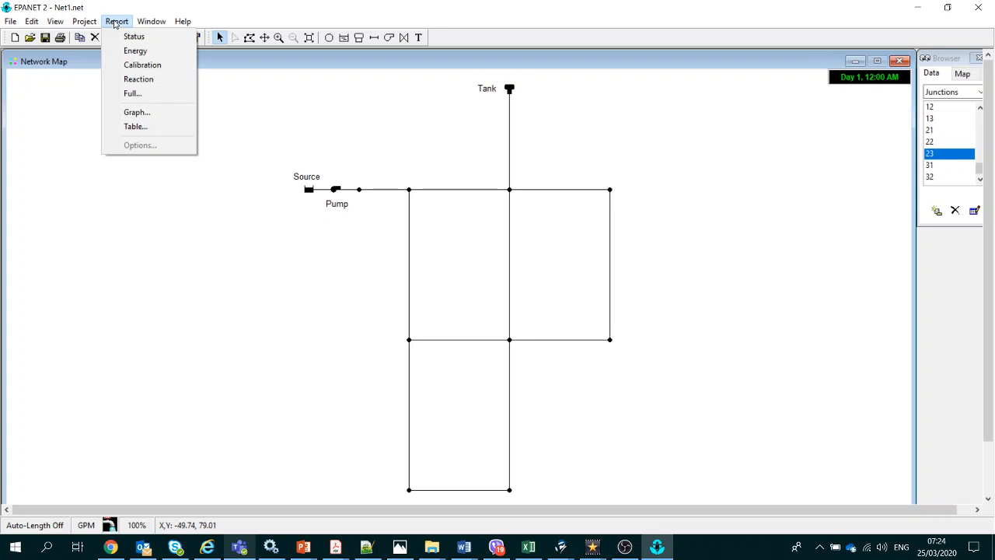
left_click(131, 36)
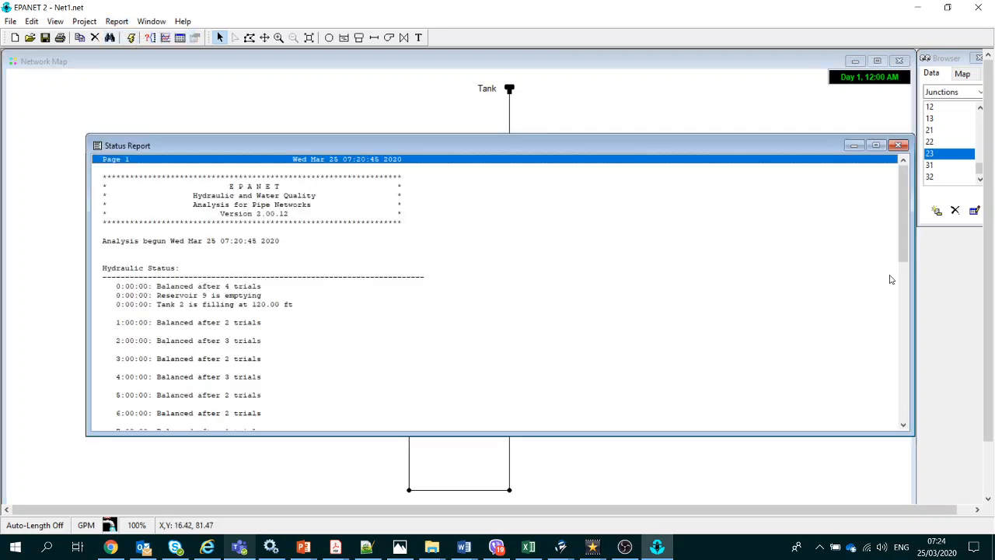
left_click_drag(899, 217, 896, 406)
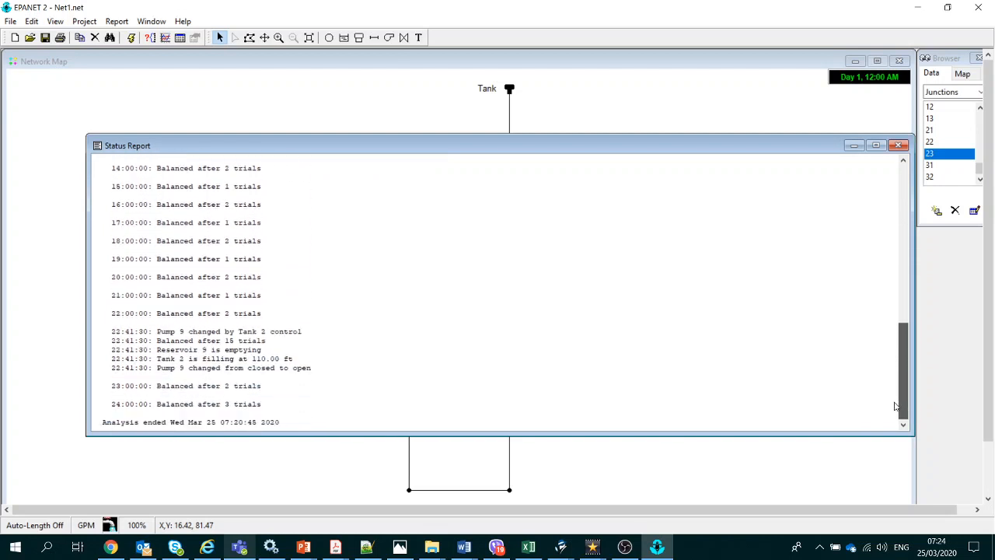
left_click(897, 146)
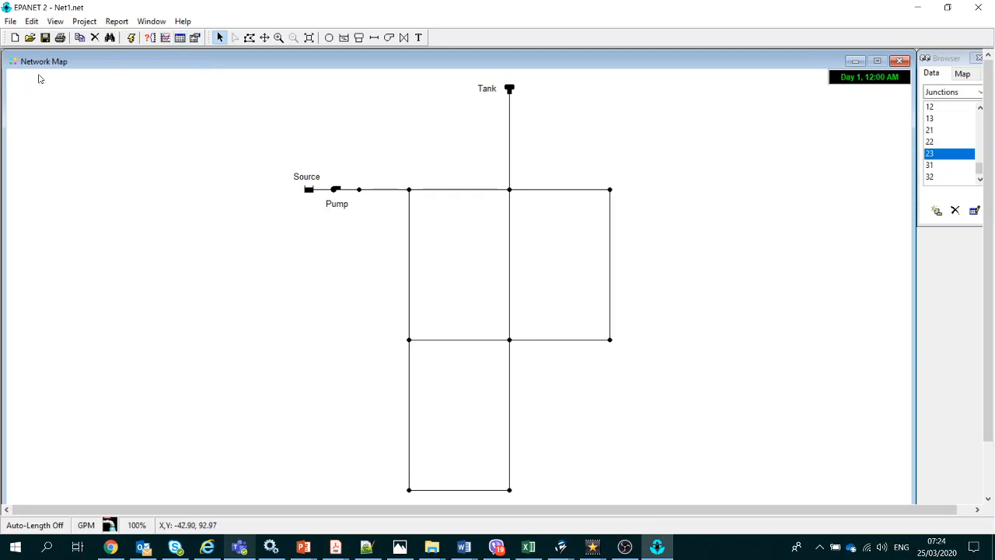
Step: Open the Energy report, review the pump's utilization, efficiency, power and cost figures, and close it
left_click(115, 23)
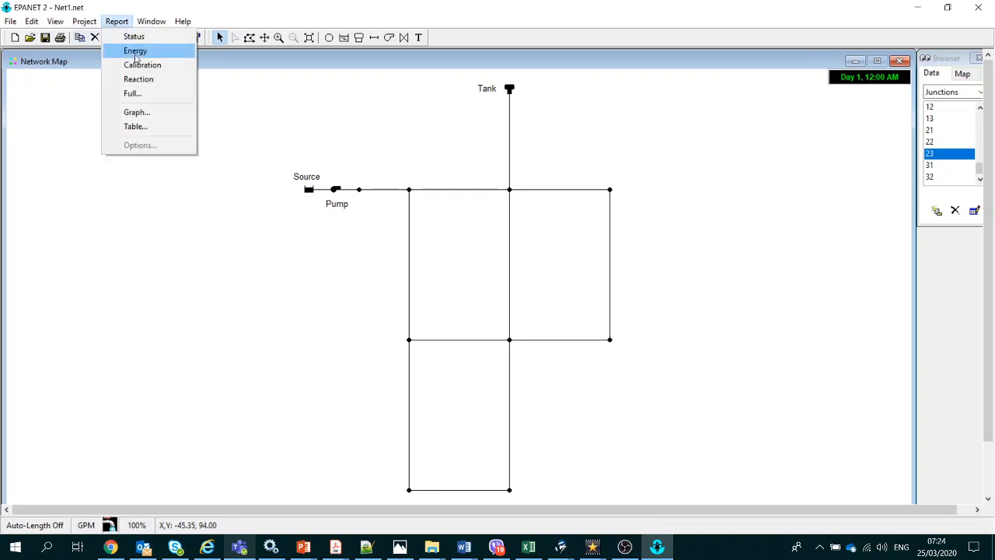
left_click(136, 51)
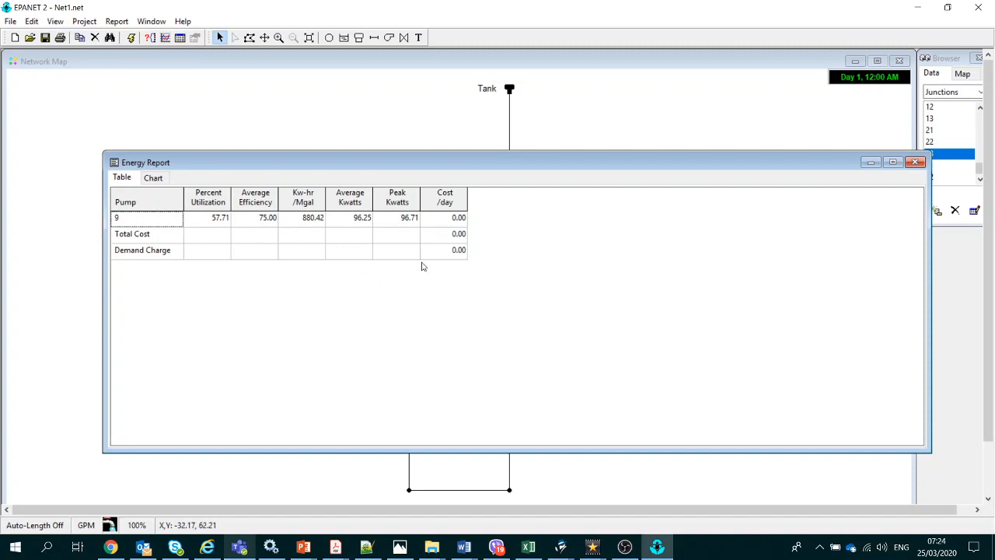
left_click(915, 161)
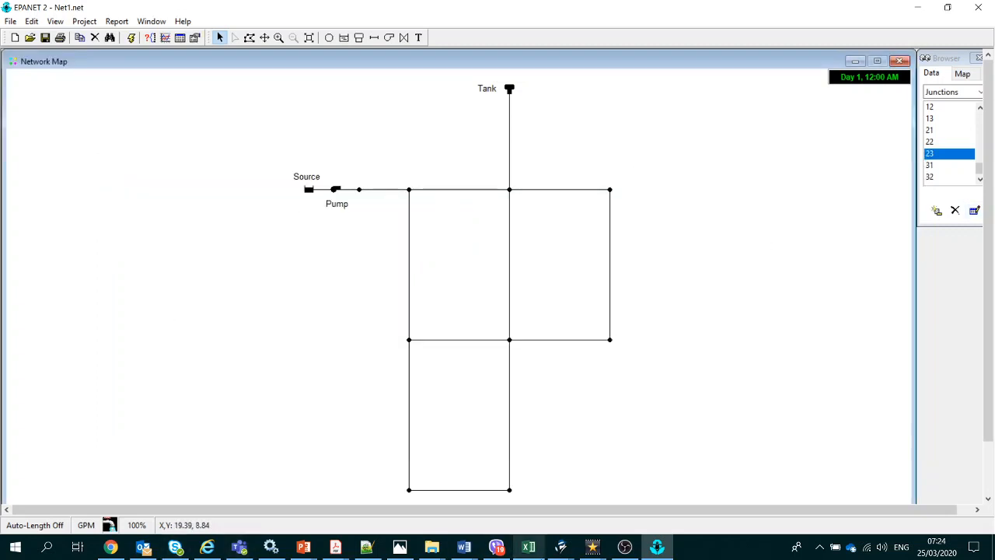
left_click(624, 546)
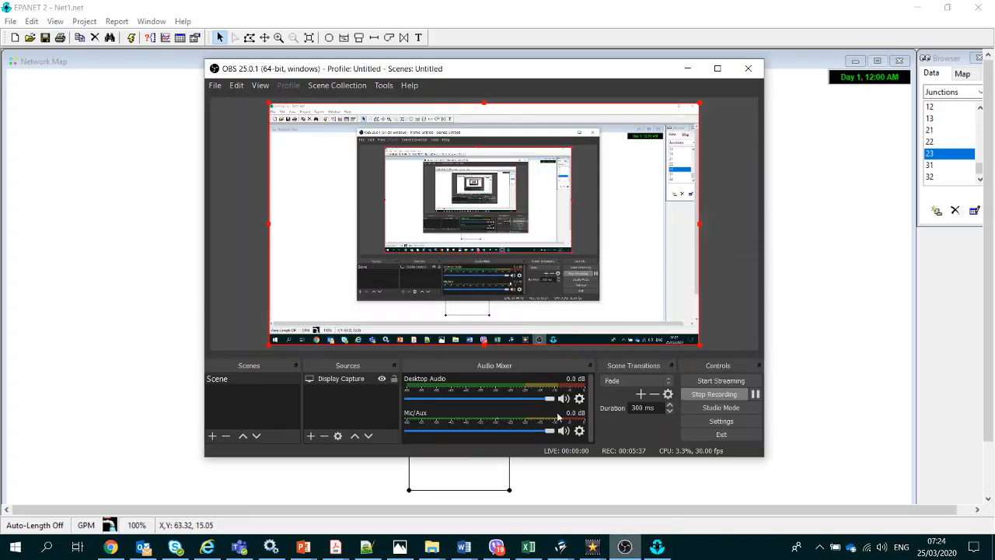